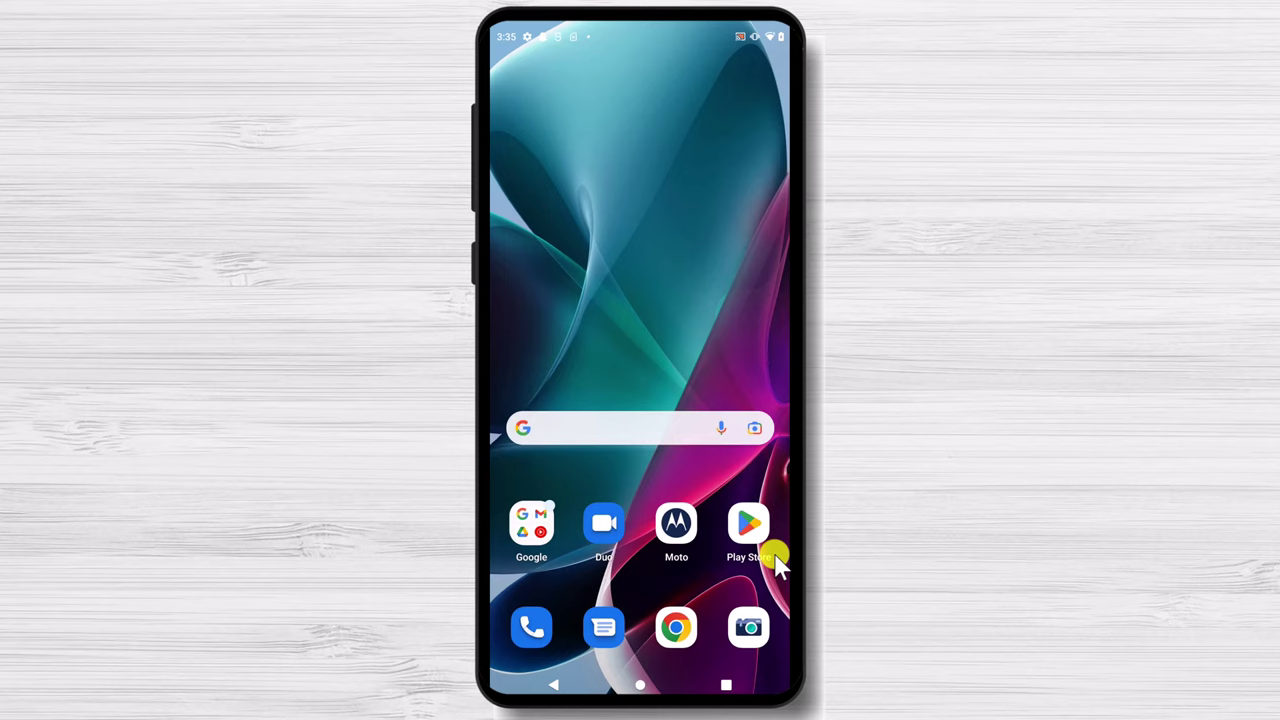
Search the Play Store for "copy my data", then install and open the Copy My Data app
{"action": "left_click", "coordinate": [749, 526]}
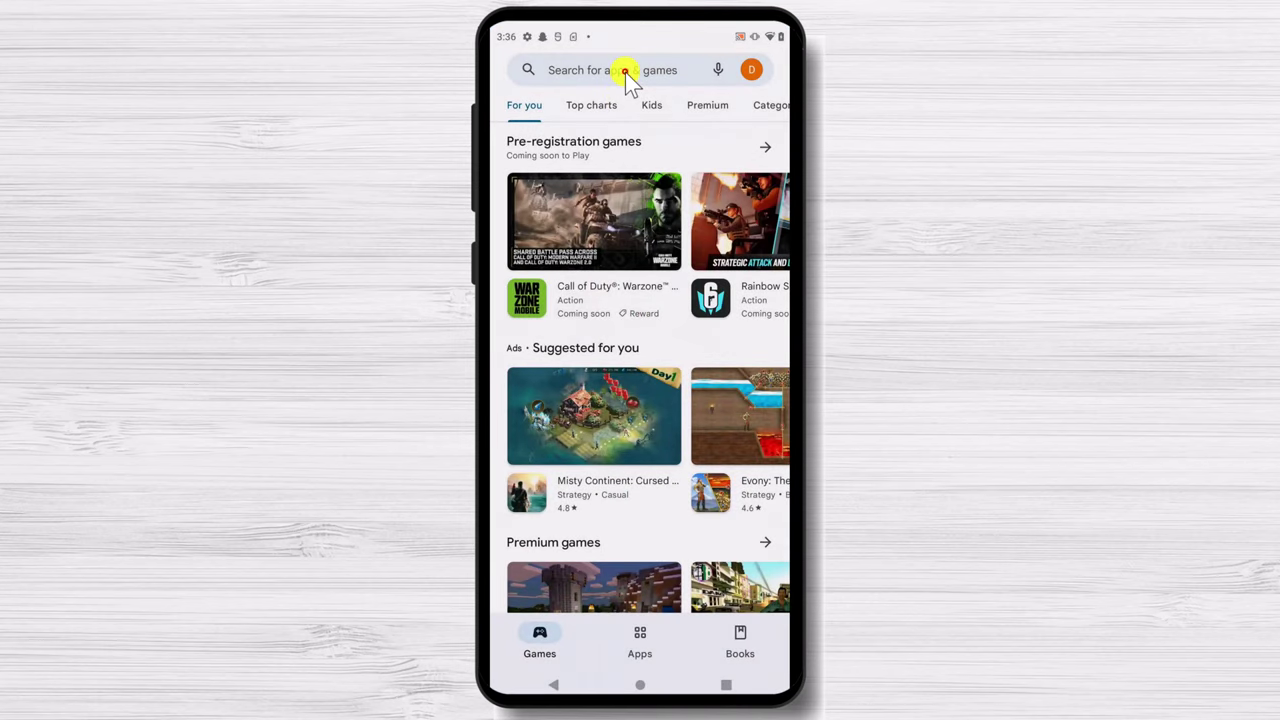
{"action": "left_click", "coordinate": [625, 72]}
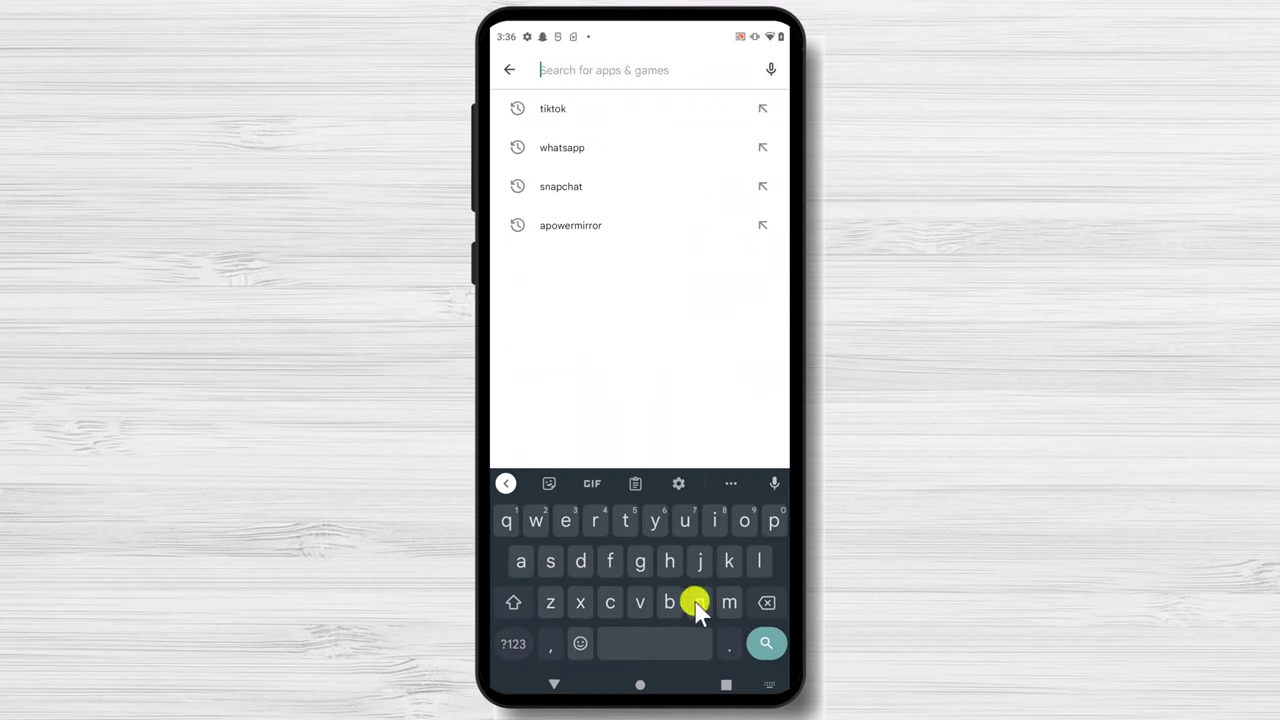
{"action": "left_click", "coordinate": [610, 602]}
{"action": "left_click", "coordinate": [745, 521]}
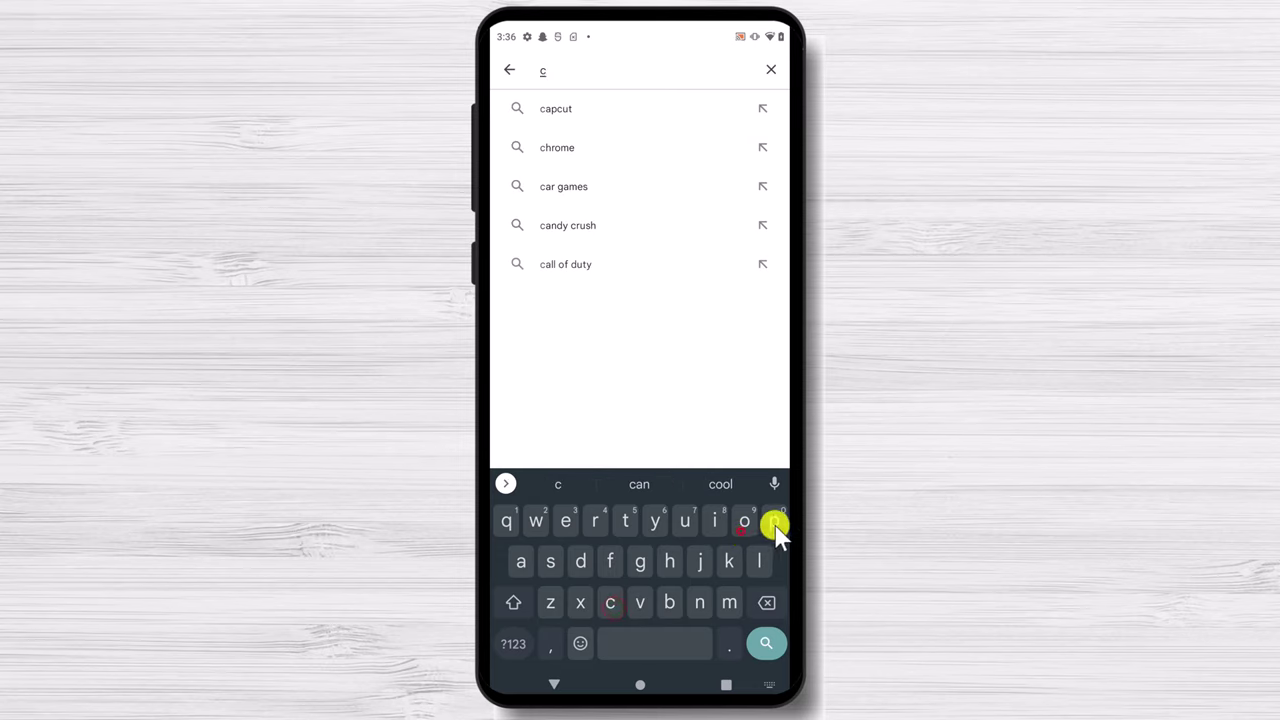
{"action": "left_click", "coordinate": [774, 521]}
{"action": "left_click", "coordinate": [660, 521]}
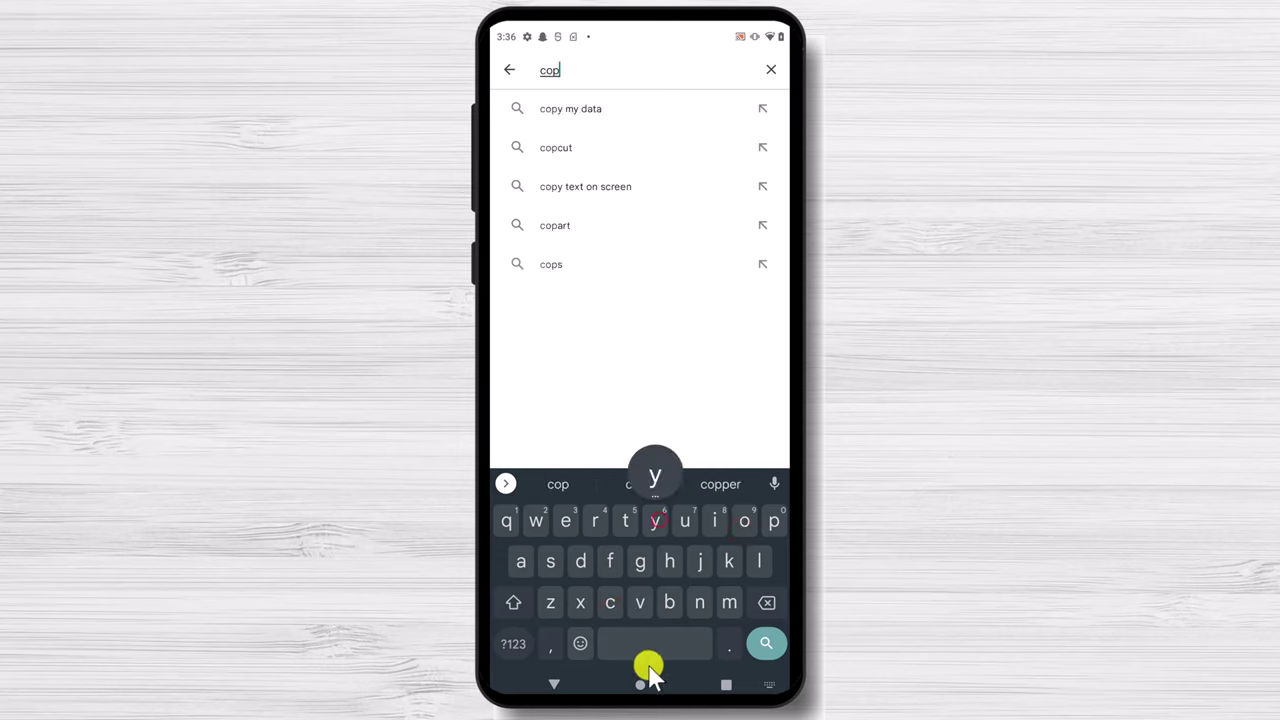
{"action": "left_click", "coordinate": [588, 108]}
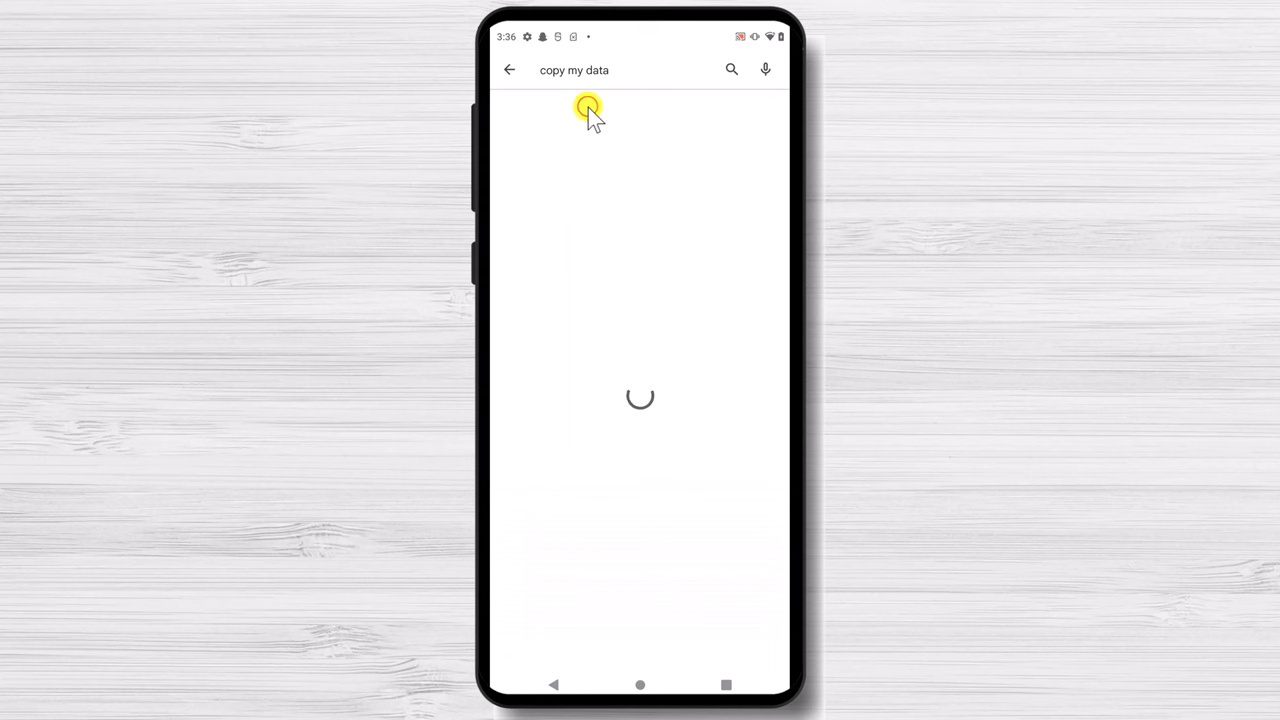
{"action": "left_click", "coordinate": [760, 158]}
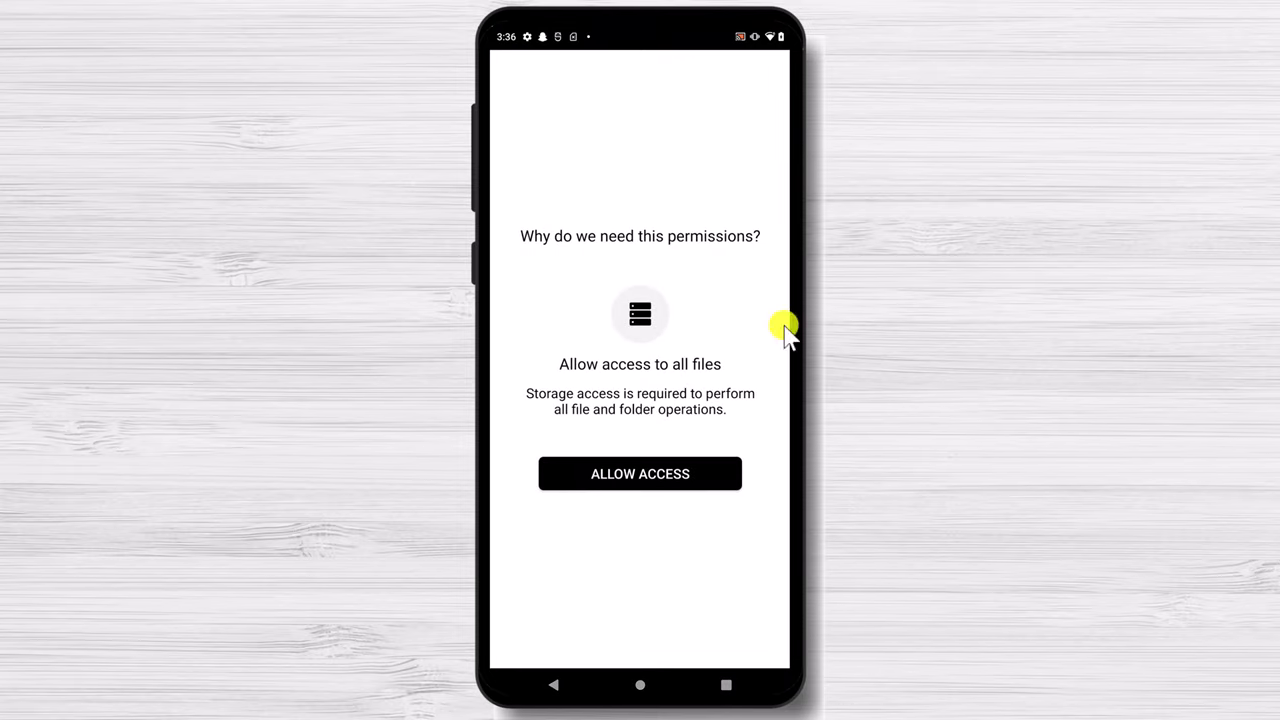
Grant Copy My Data access to manage all files and return to the app
{"action": "left_click", "coordinate": [641, 486]}
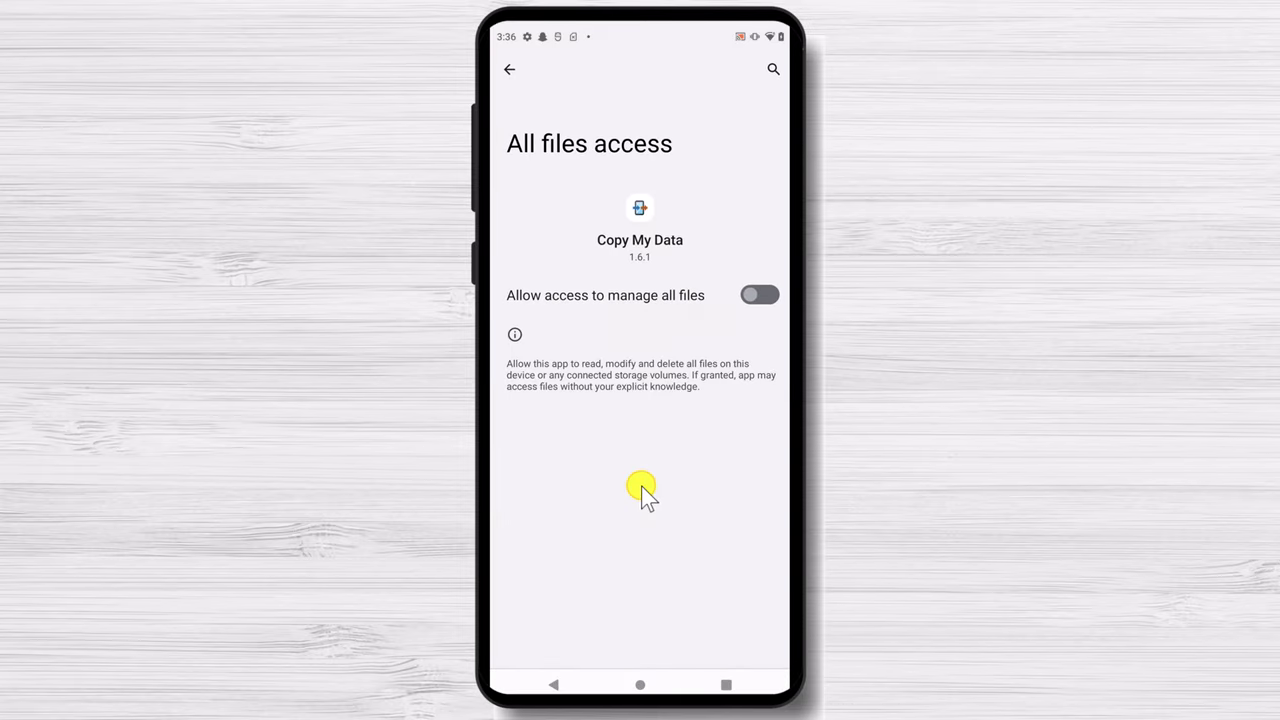
{"action": "left_click", "coordinate": [754, 298]}
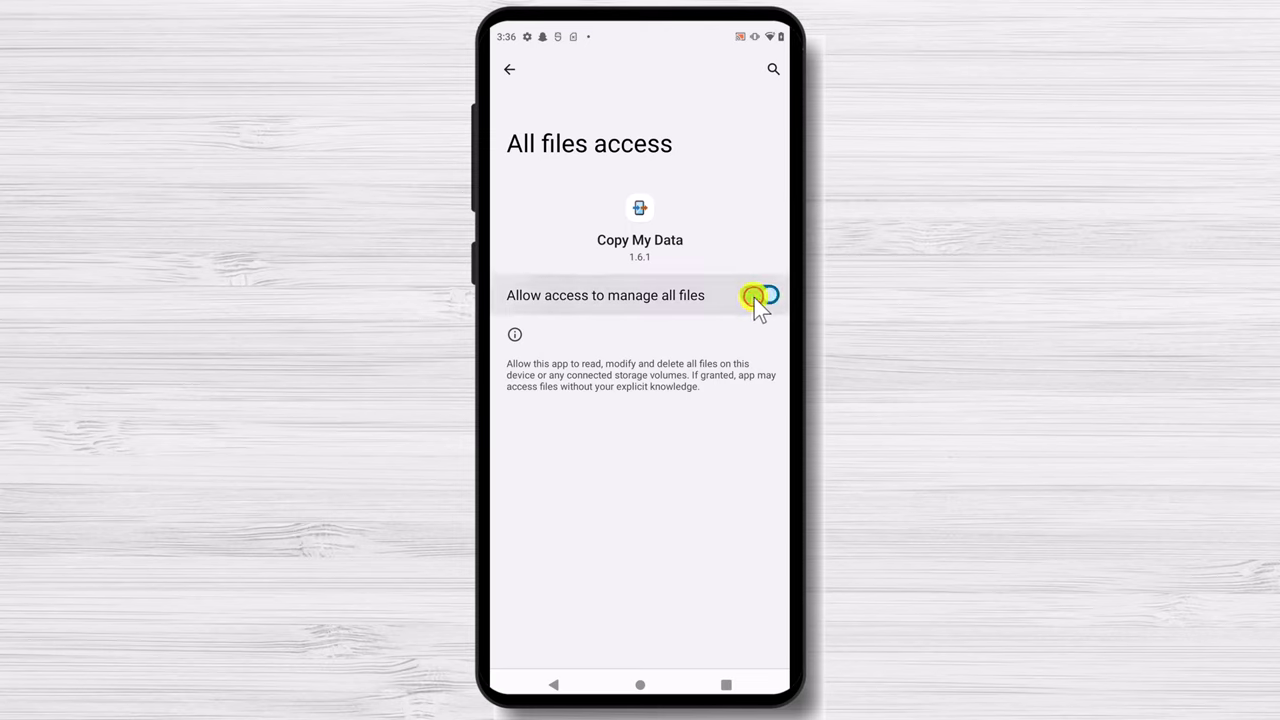
{"action": "left_click", "coordinate": [509, 71]}
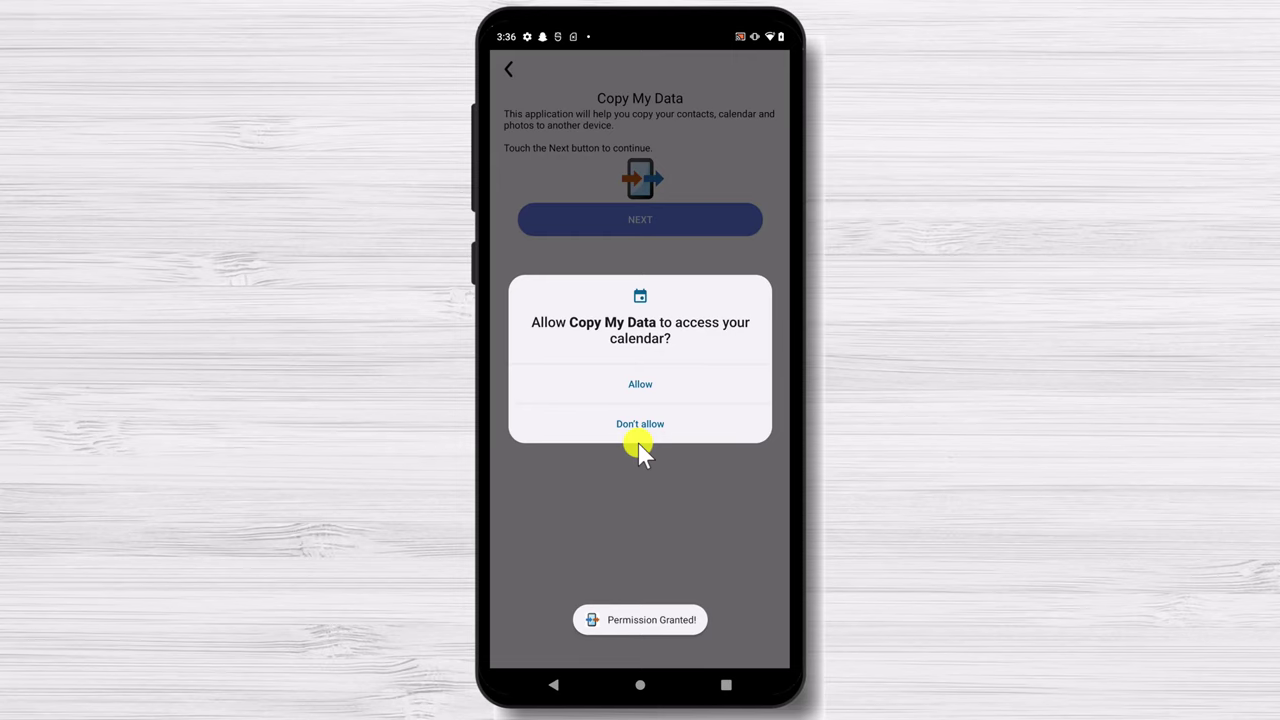
Allow Copy My Data to access the calendar, contacts, photos and media, and continue past the advertisement and start screen
{"action": "left_click", "coordinate": [662, 390]}
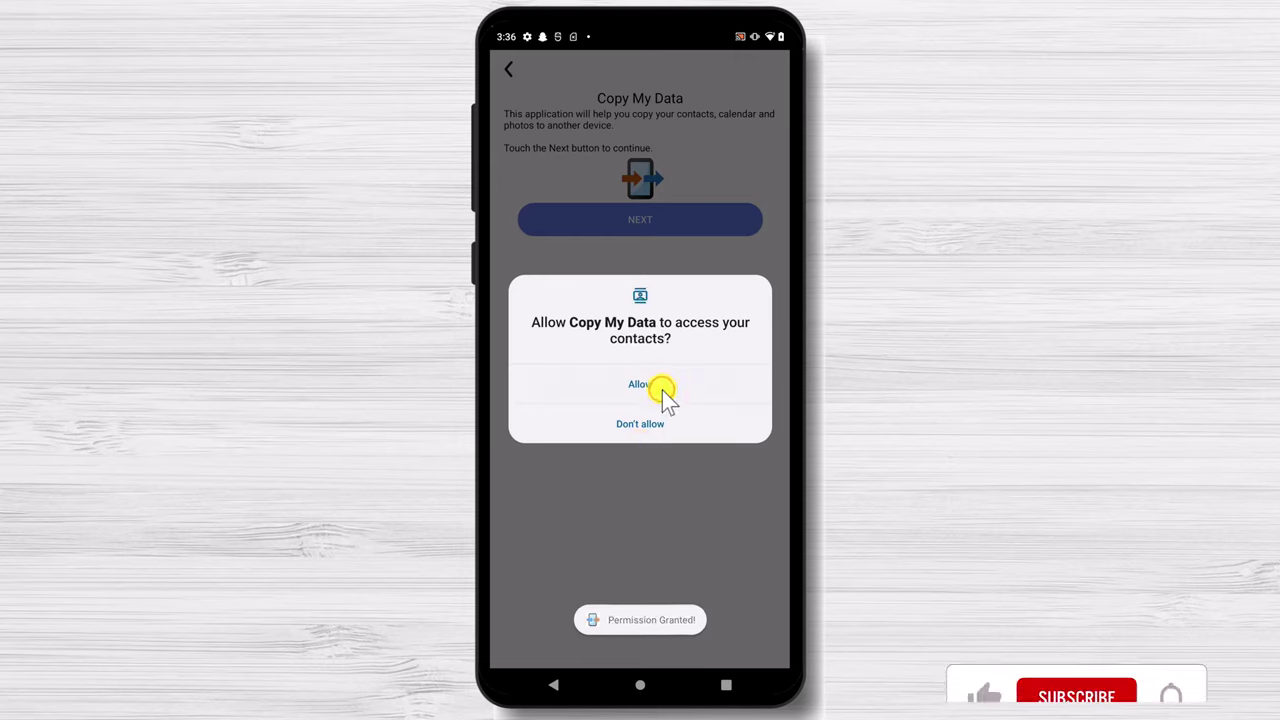
{"action": "left_click", "coordinate": [662, 390]}
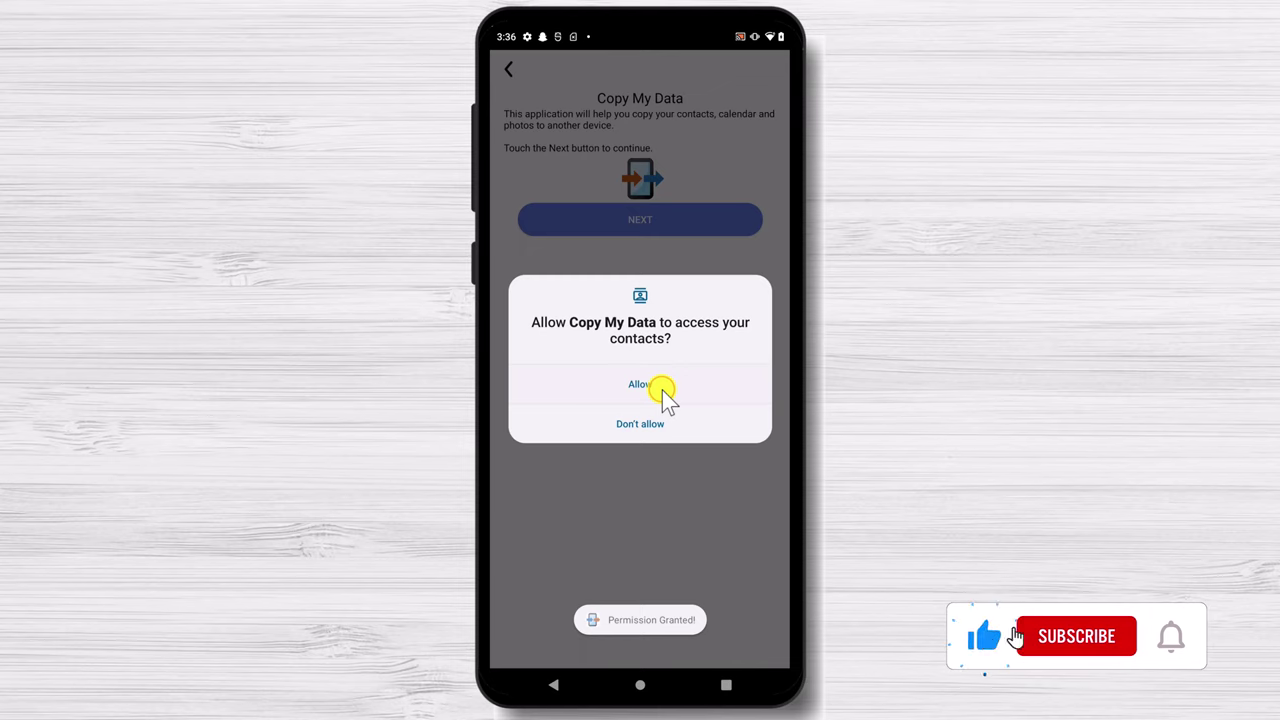
{"action": "left_click", "coordinate": [662, 390]}
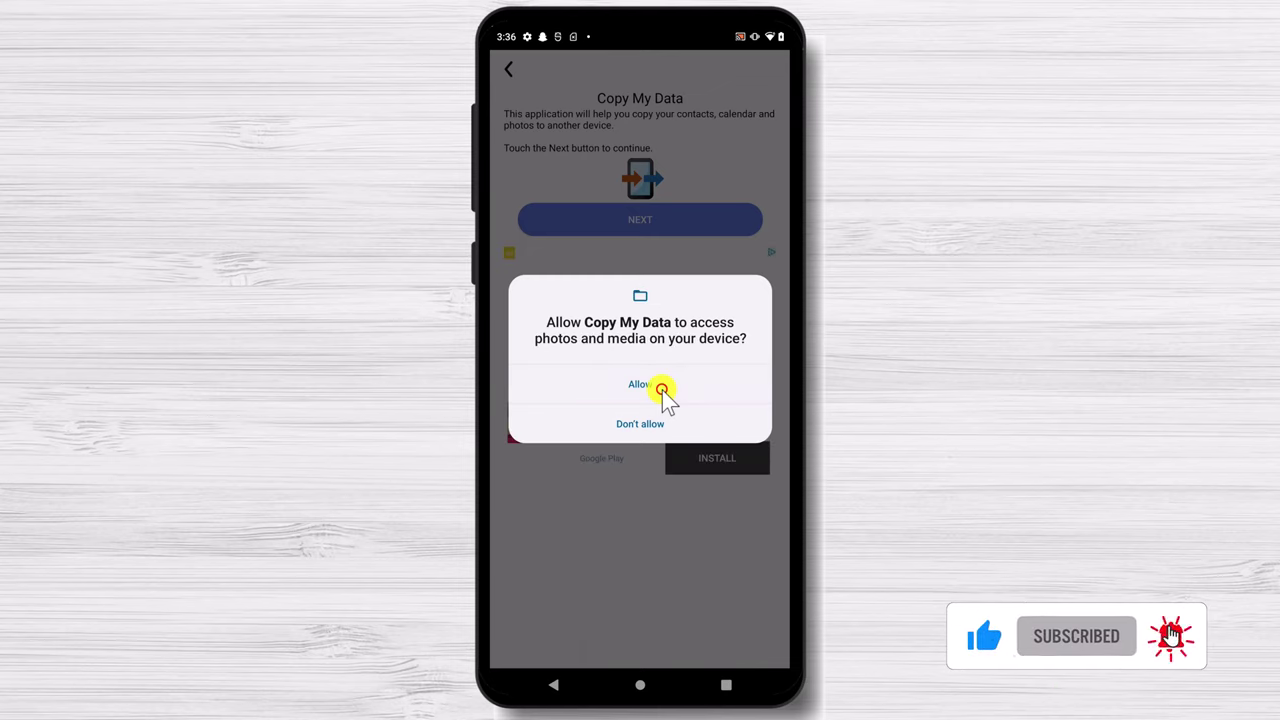
{"action": "left_click", "coordinate": [662, 385]}
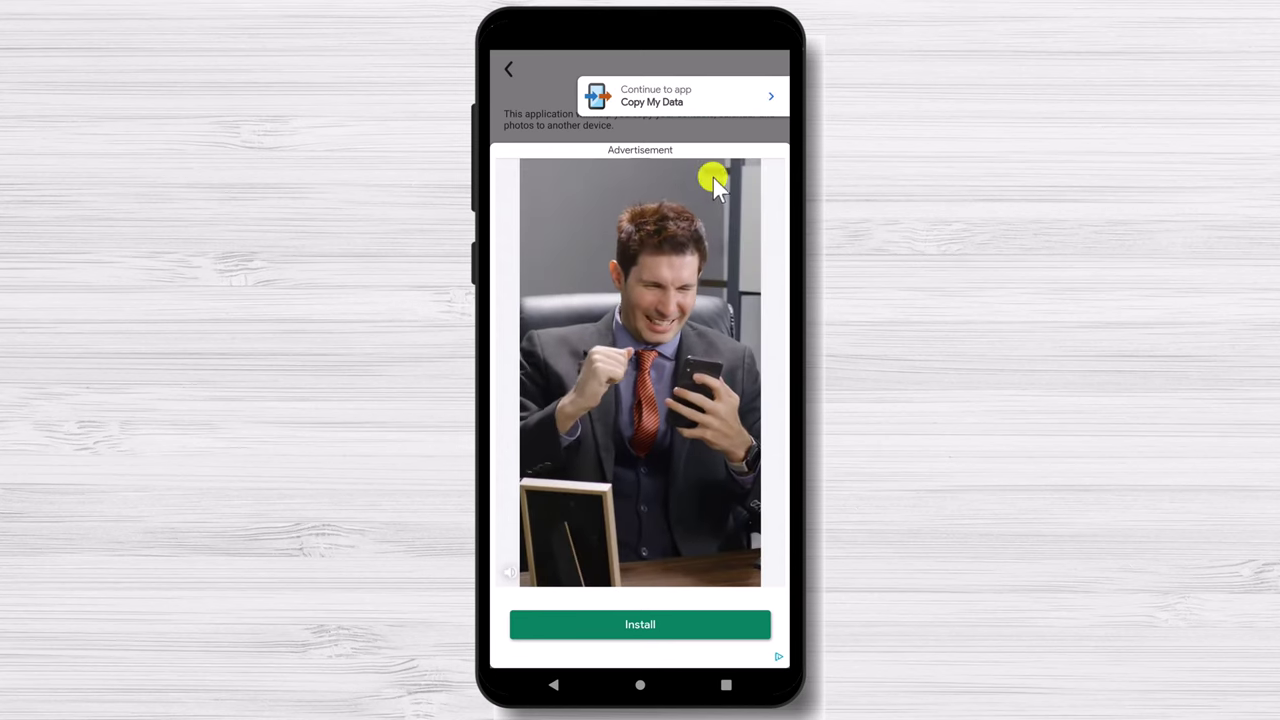
{"action": "left_click", "coordinate": [695, 96]}
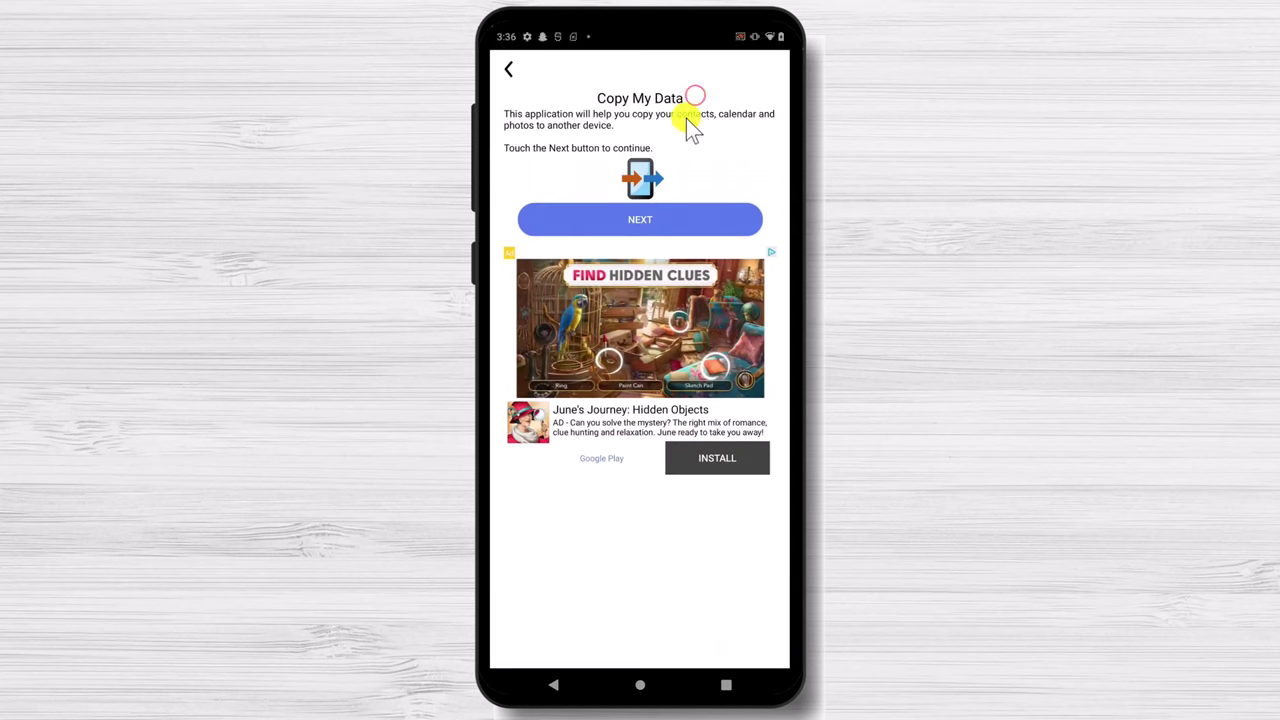
{"action": "left_click", "coordinate": [676, 216]}
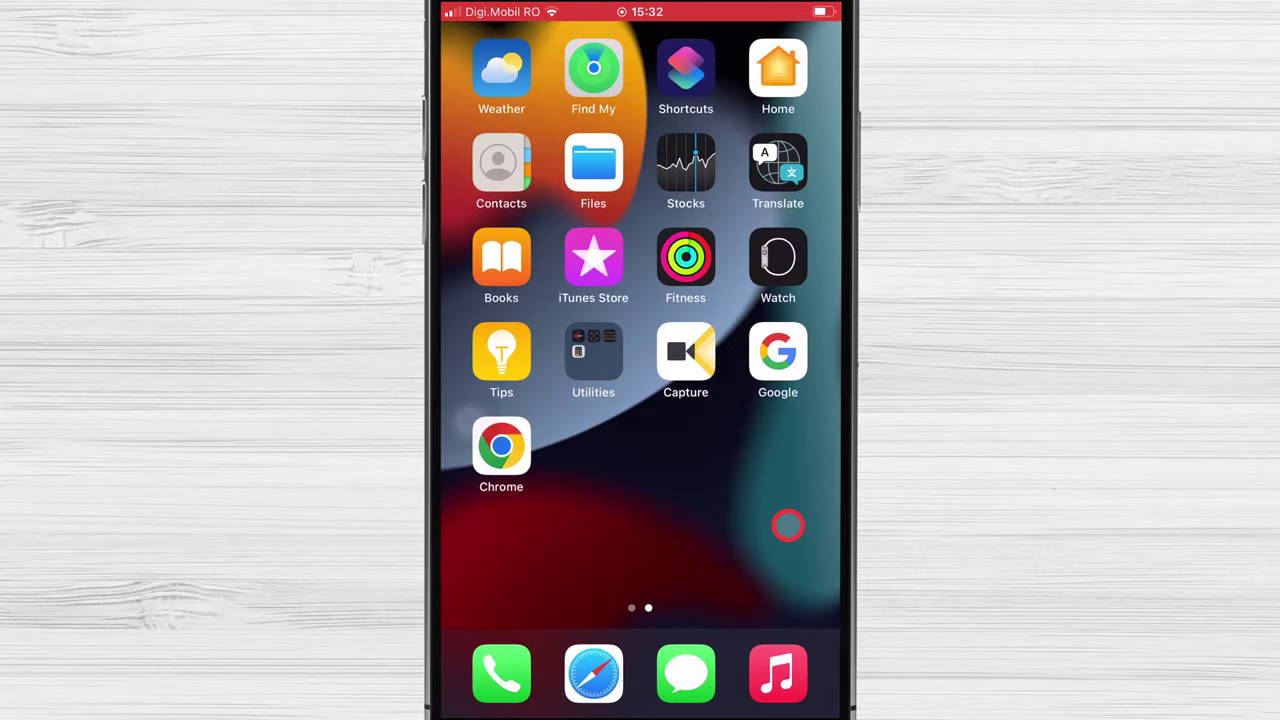
On the iPhone, search the App Store for "copy my data", then download and open Copy My Data - Smart Transfer
{"action": "left_click_drag", "start_coordinate": [787, 526], "coordinate": [443, 357]}
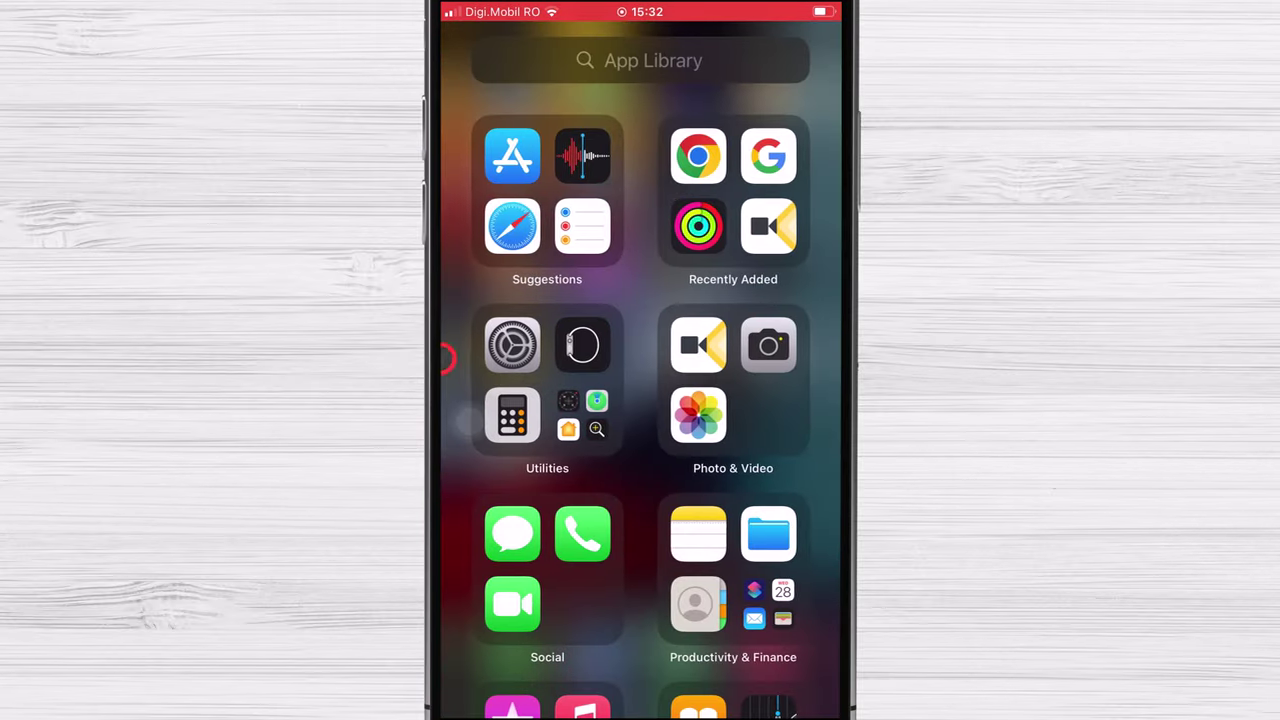
{"action": "left_click", "coordinate": [511, 156]}
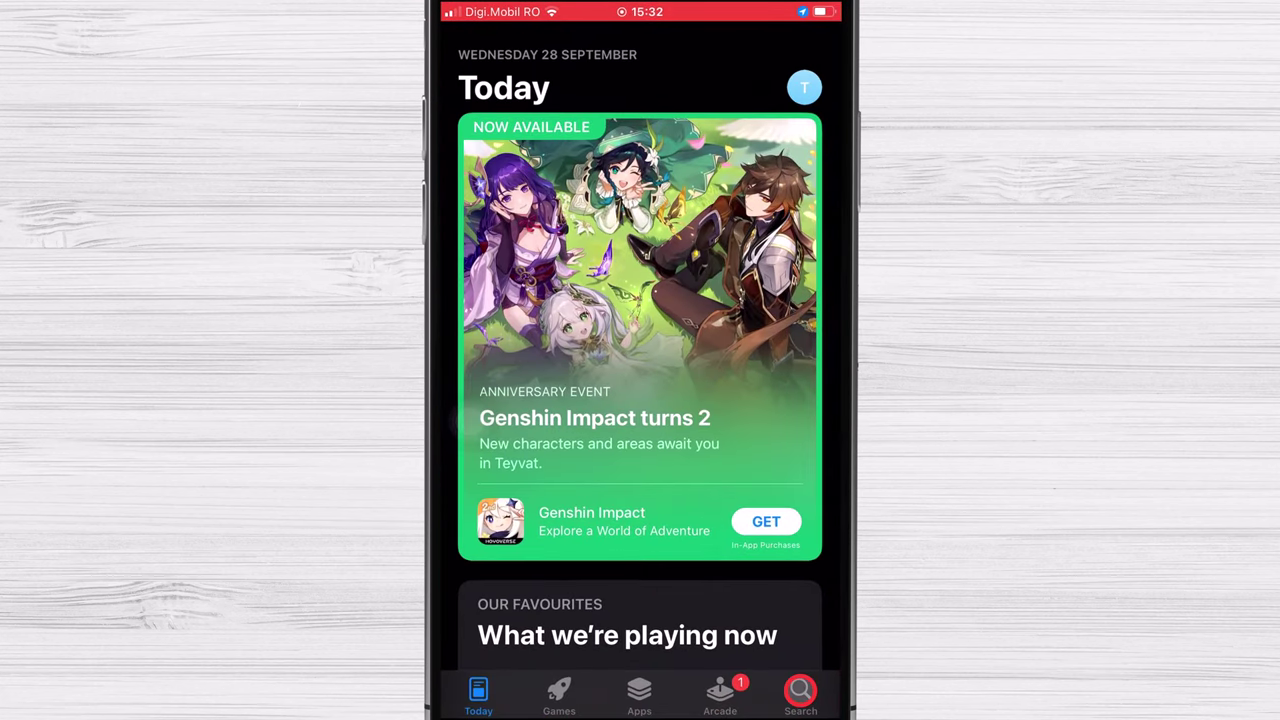
{"action": "left_click", "coordinate": [801, 690]}
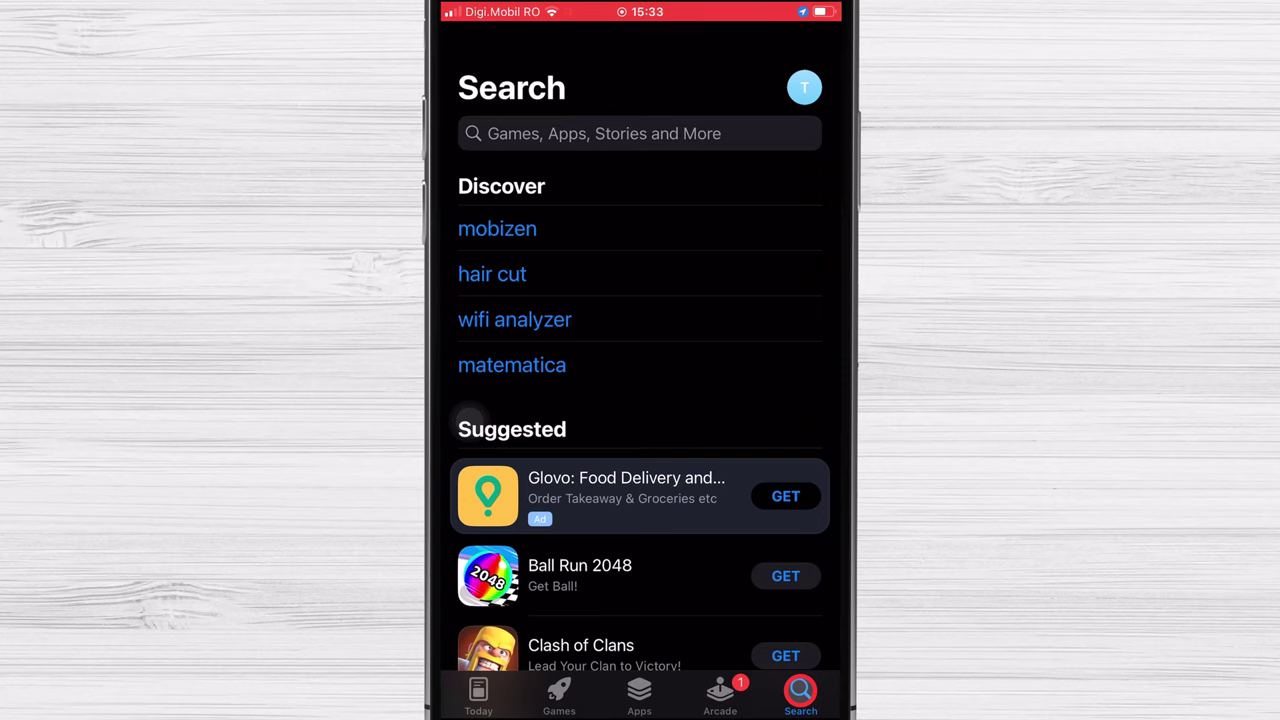
{"action": "left_click", "coordinate": [707, 138]}
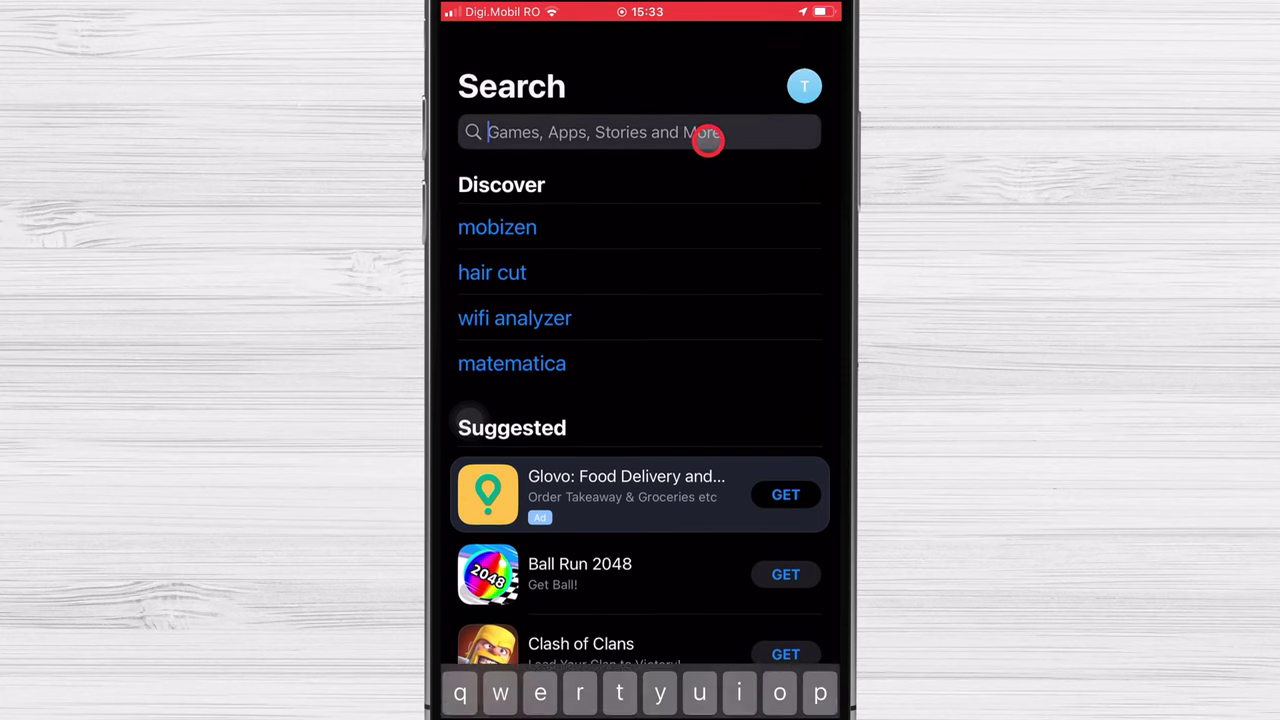
{"action": "type", "text": "c"}
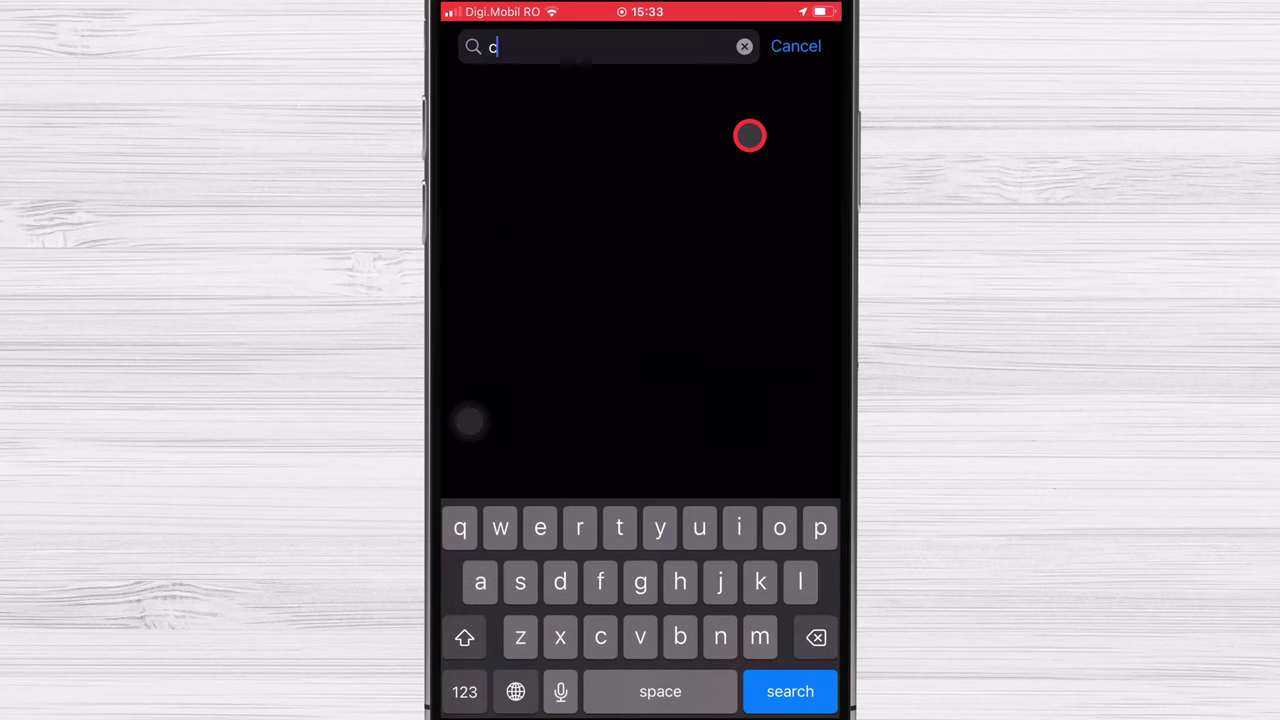
{"action": "type", "text": "opy my data"}
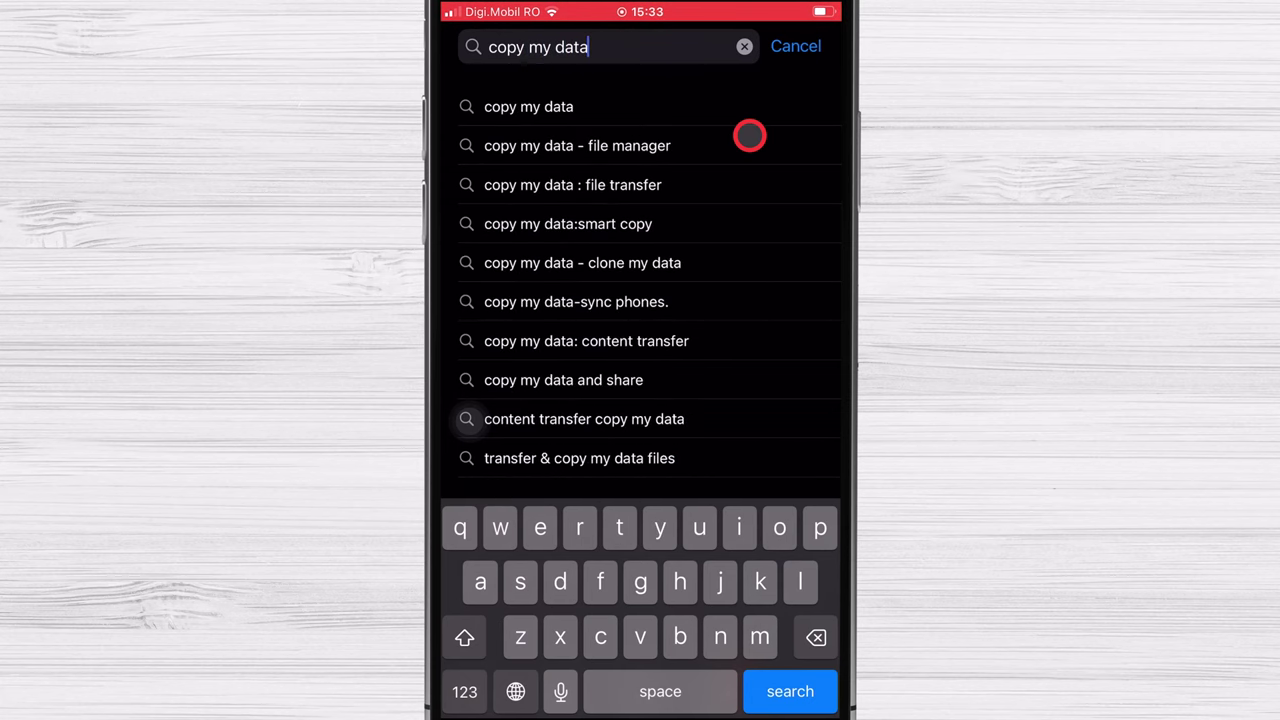
{"action": "left_click", "coordinate": [544, 104]}
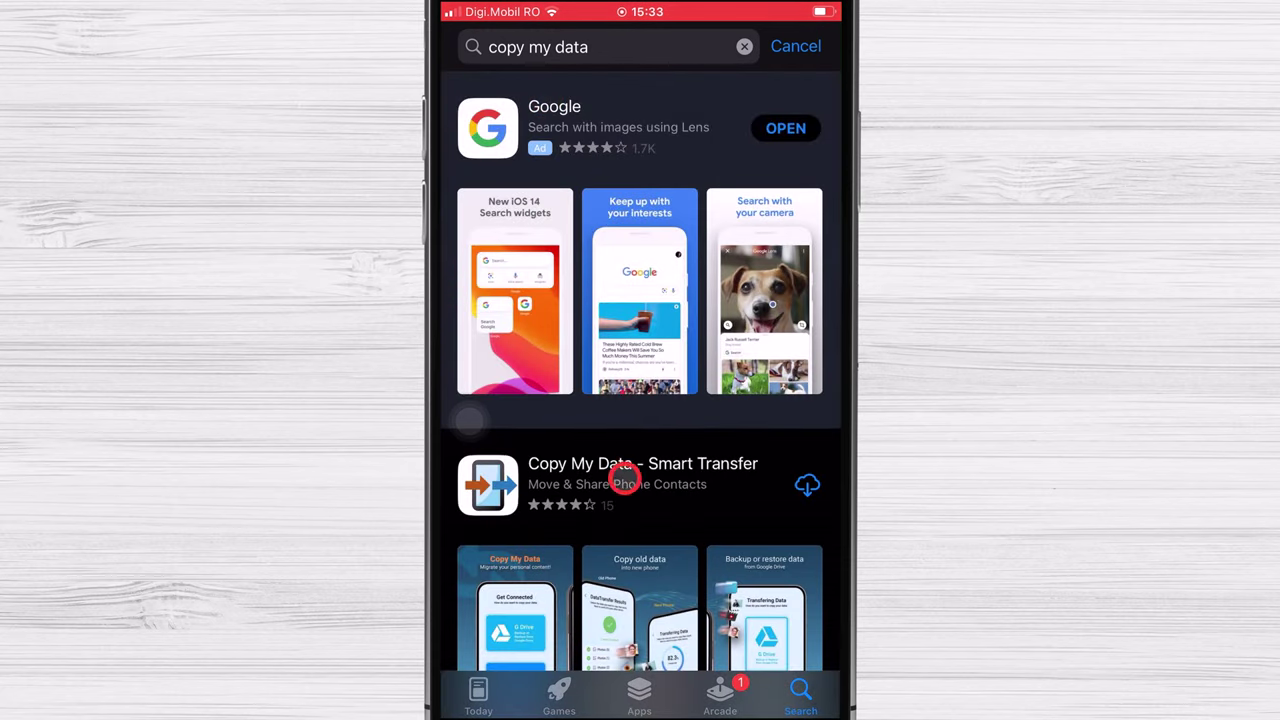
{"action": "left_click", "coordinate": [808, 487]}
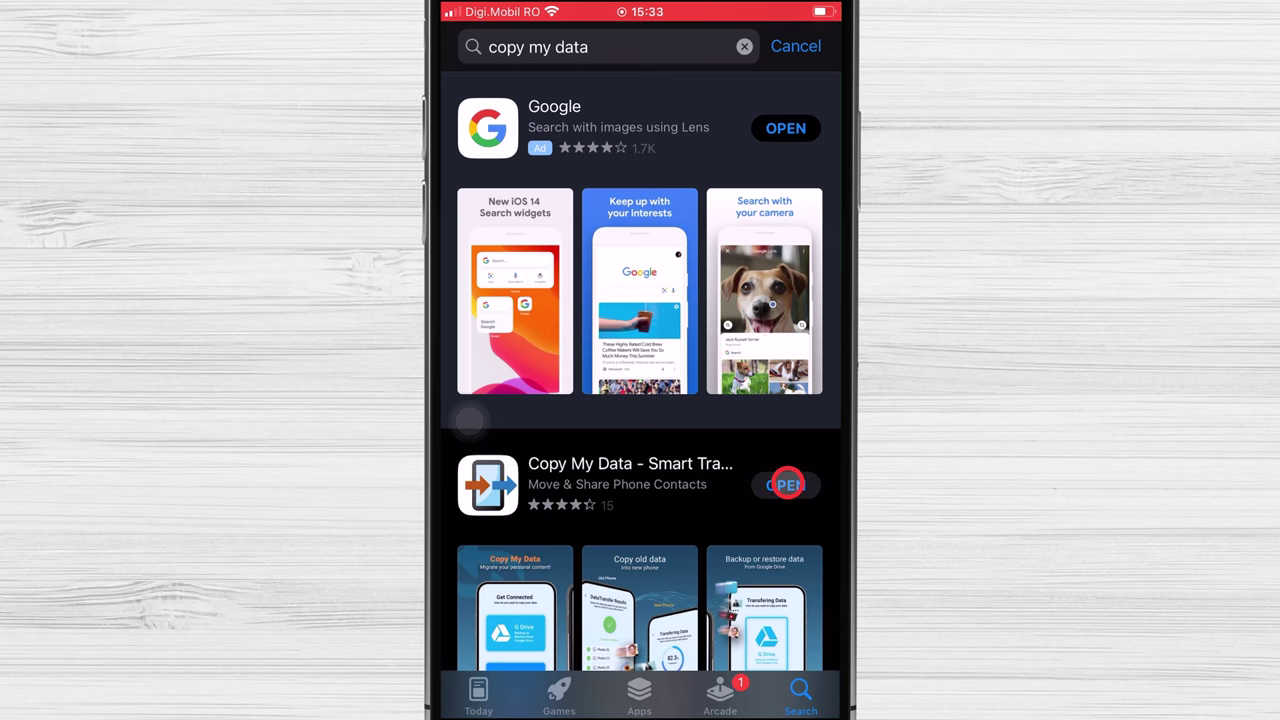
{"action": "left_click", "coordinate": [788, 485]}
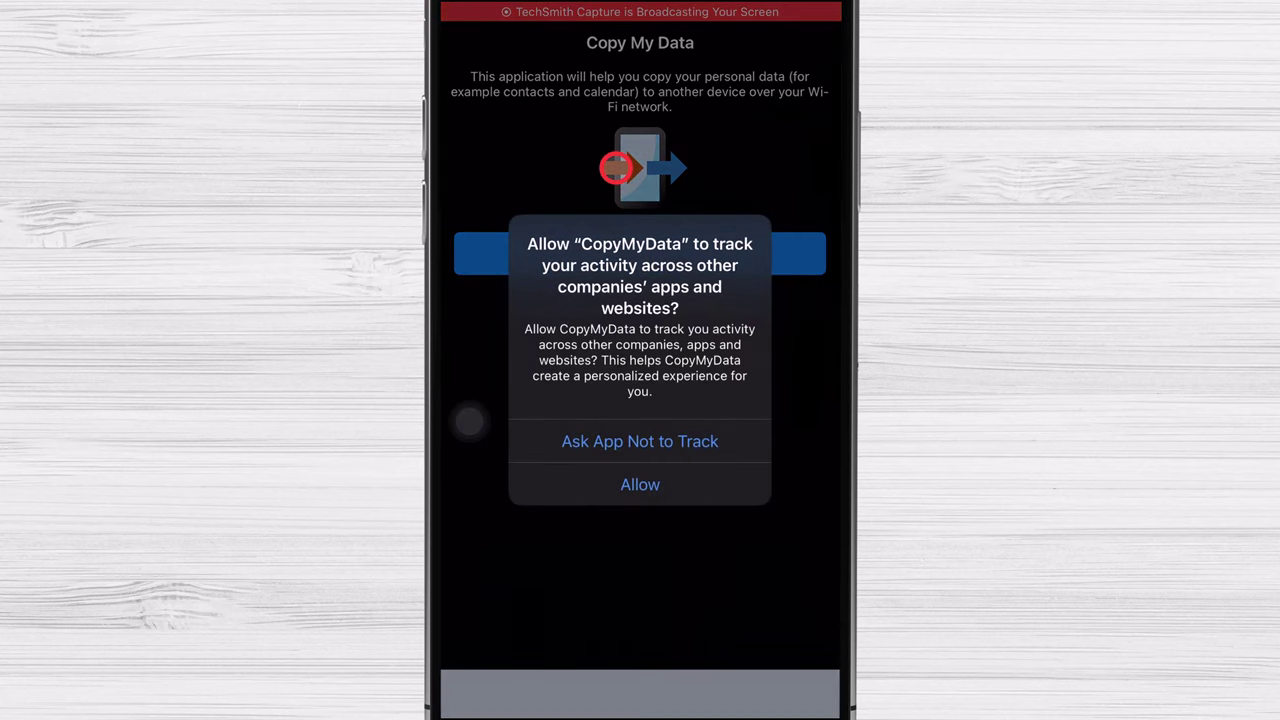
Allow CopyMyData on the iPhone to track activity, access contacts and calendar, and connect to local network devices
{"action": "left_click", "coordinate": [692, 484]}
{"action": "left_click_drag", "start_coordinate": [692, 484], "coordinate": [686, 459]}
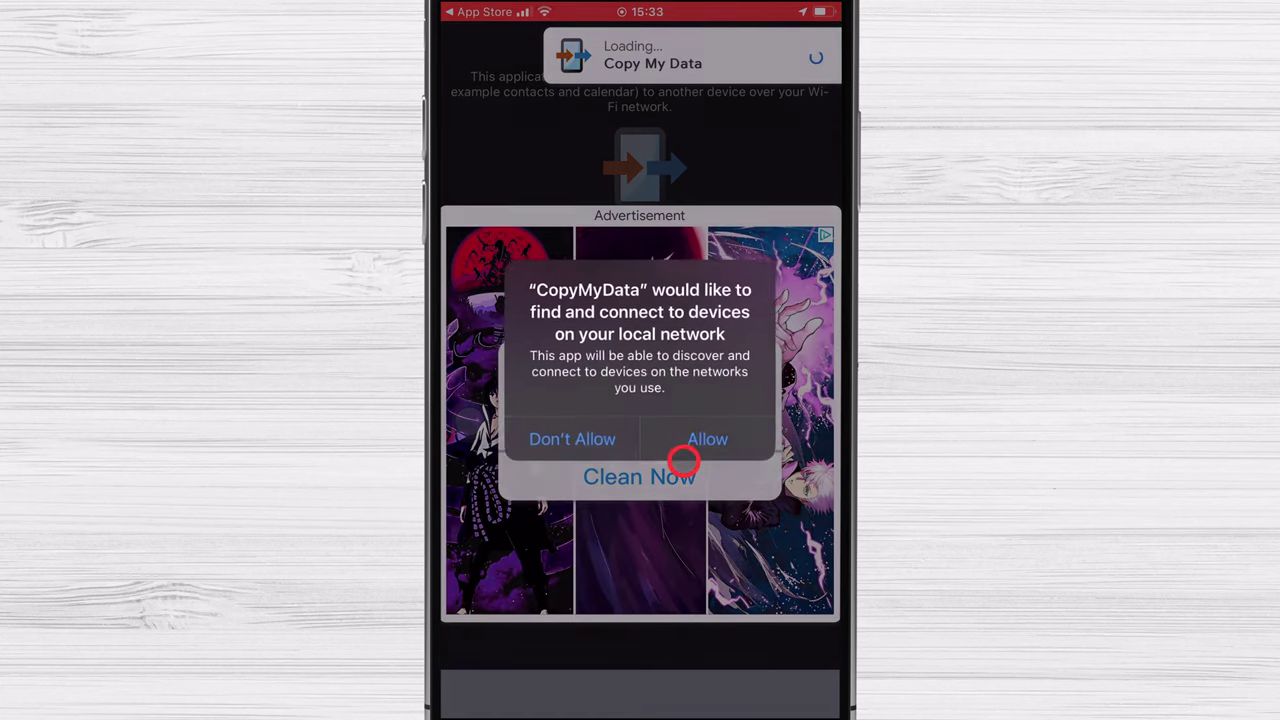
{"action": "left_click", "coordinate": [686, 462]}
{"action": "left_click_drag", "start_coordinate": [686, 460], "coordinate": [700, 438]}
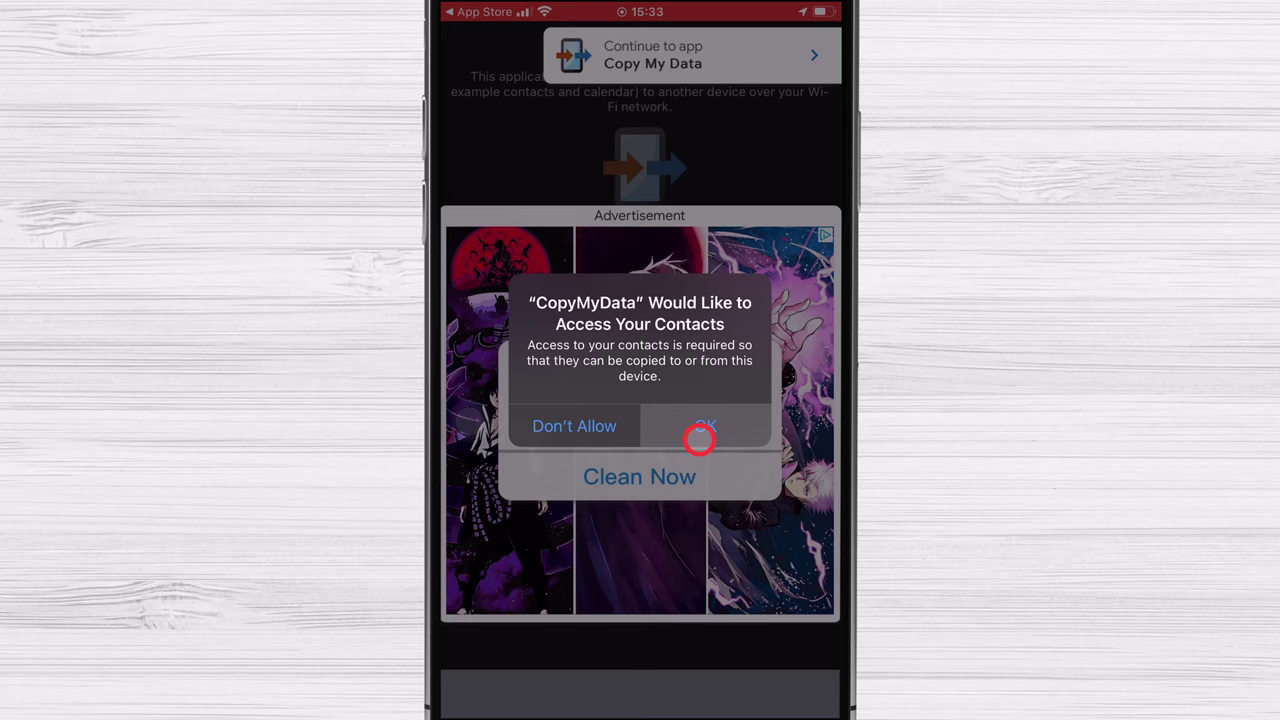
{"action": "left_click_drag", "start_coordinate": [700, 438], "coordinate": [700, 438]}
{"action": "left_click", "coordinate": [700, 436]}
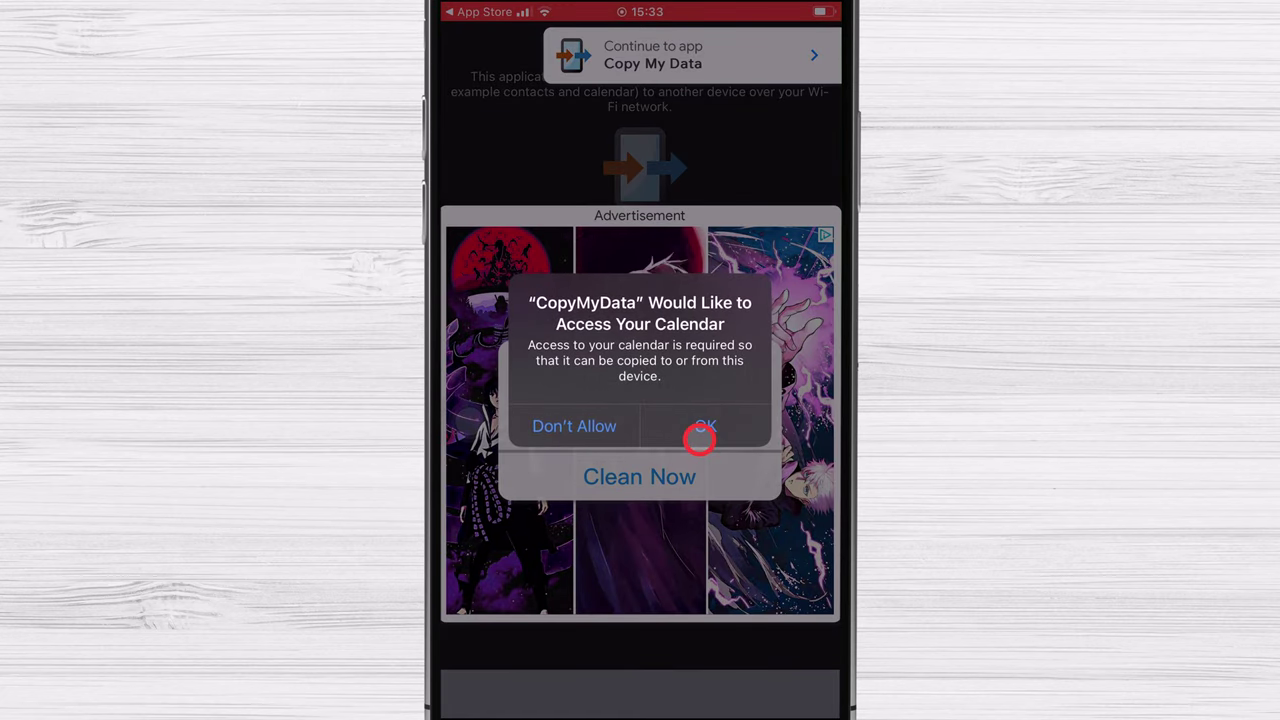
{"action": "left_click", "coordinate": [700, 436]}
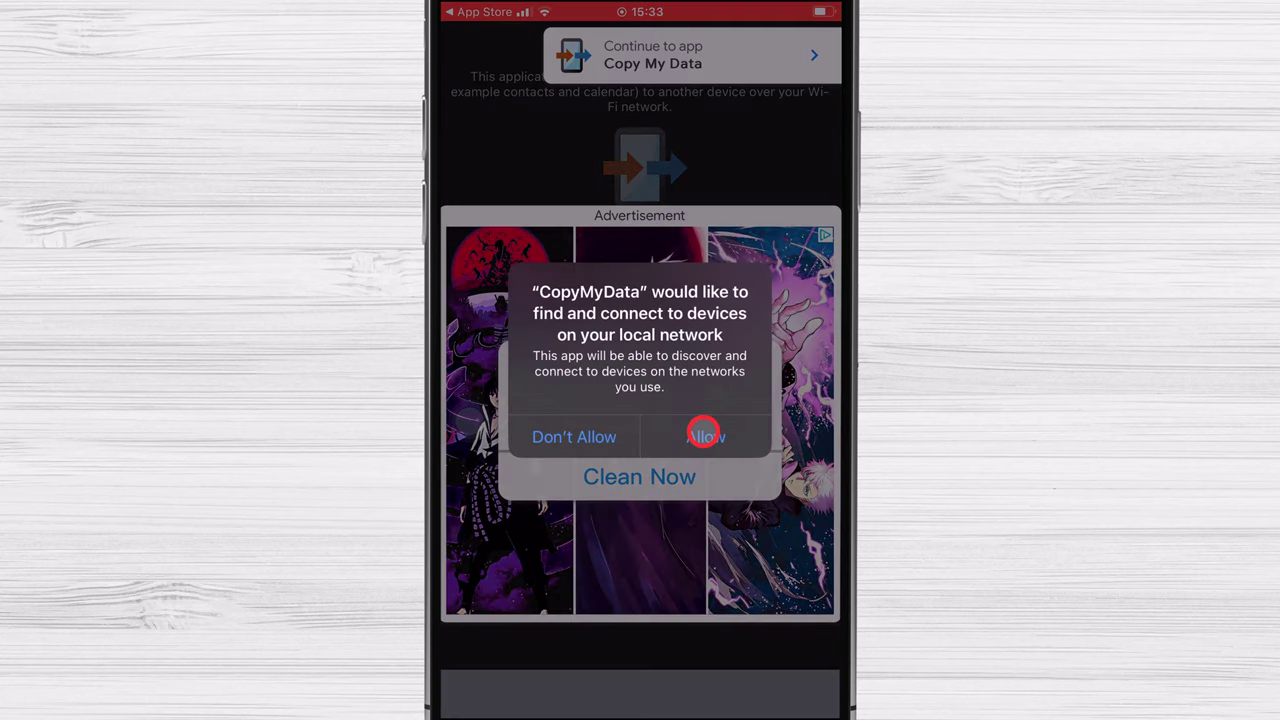
{"action": "left_click", "coordinate": [703, 429]}
{"action": "mouse_move", "coordinate": [705, 430]}
{"action": "left_mouse_down"}
{"action": "mouse_move", "coordinate": [706, 491]}
{"action": "mouse_move", "coordinate": [706, 414]}
{"action": "mouse_move", "coordinate": [723, 451]}
{"action": "mouse_move", "coordinate": [717, 436]}
{"action": "mouse_move", "coordinate": [657, 440]}
{"action": "mouse_move", "coordinate": [703, 420]}
{"action": "mouse_move", "coordinate": [719, 435]}
{"action": "left_mouse_up"}
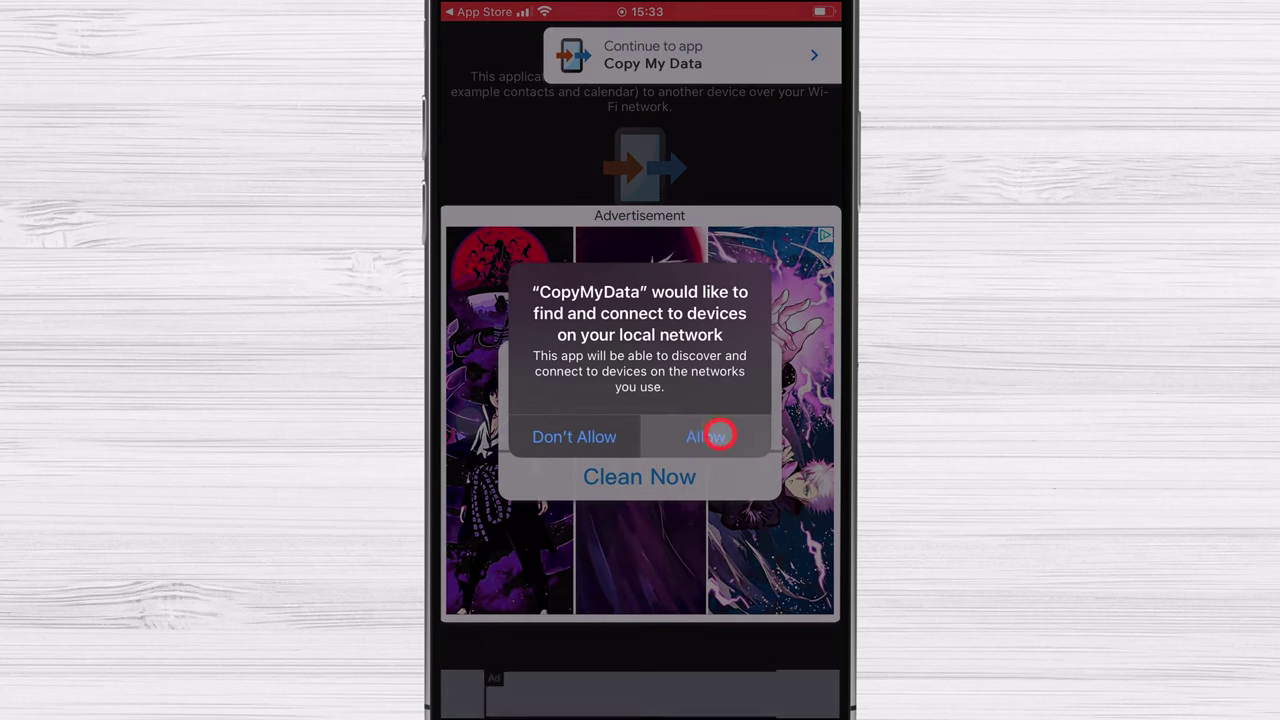
{"action": "left_click_drag", "start_coordinate": [720, 435], "coordinate": [720, 435]}
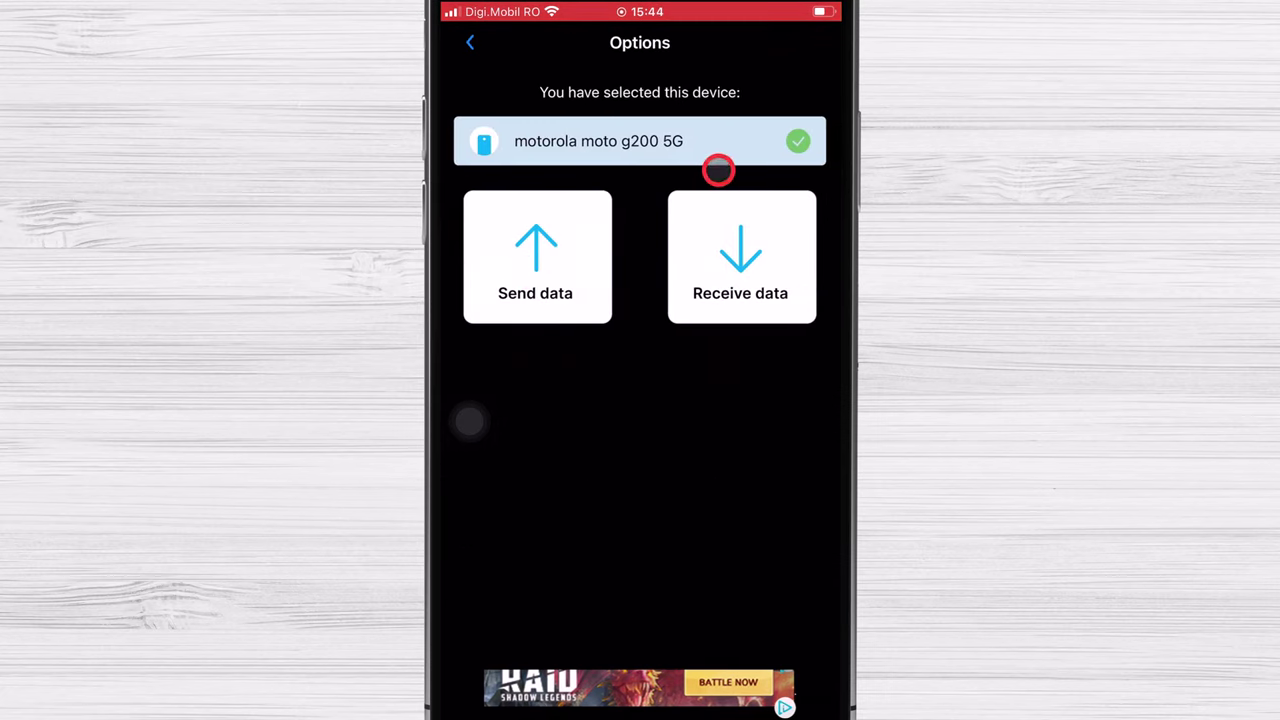
Choose to receive data from the motorola moto g200 5G and enter the security PIN on the iPhone
{"action": "left_click", "coordinate": [756, 250]}
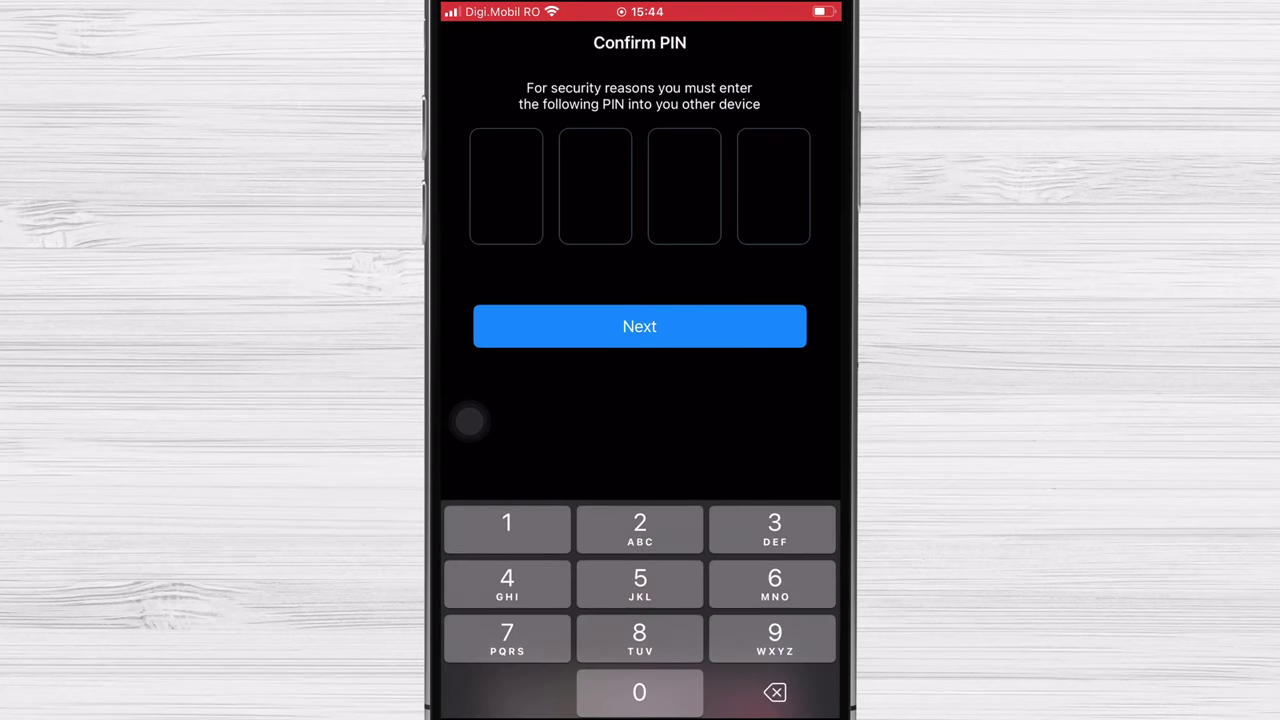
{"action": "type", "text": "9"}
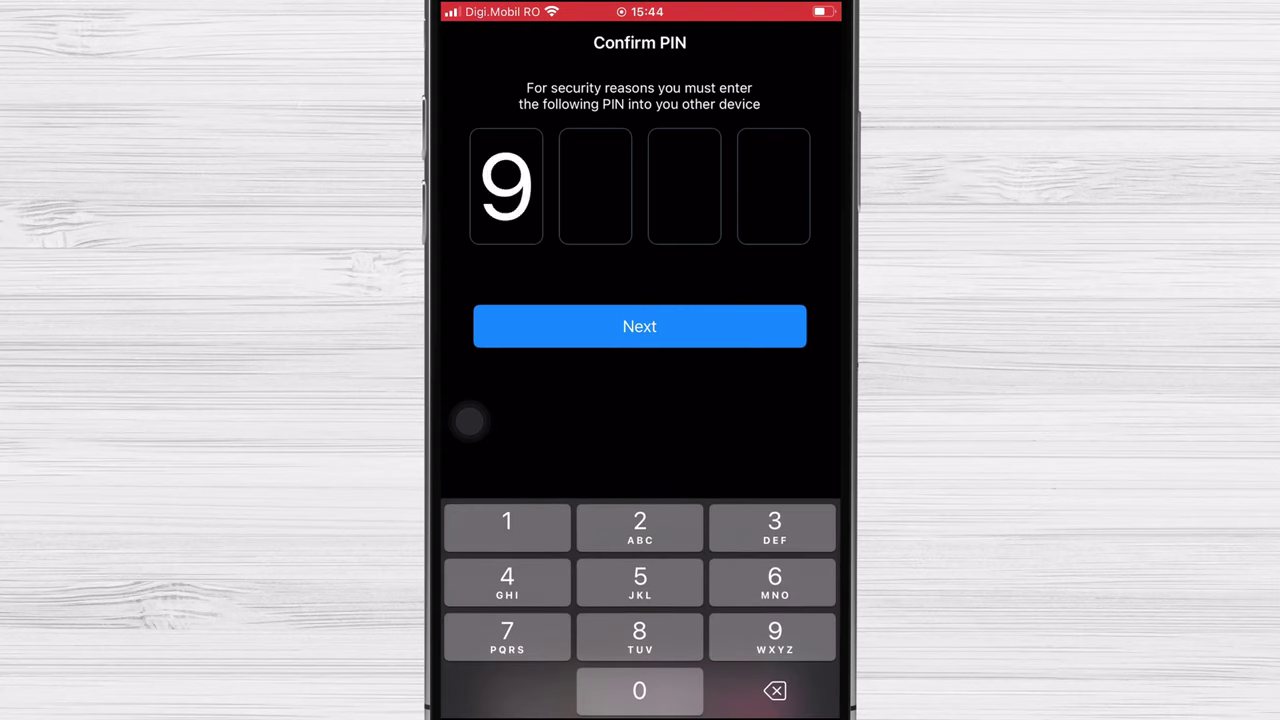
{"action": "type", "text": "805"}
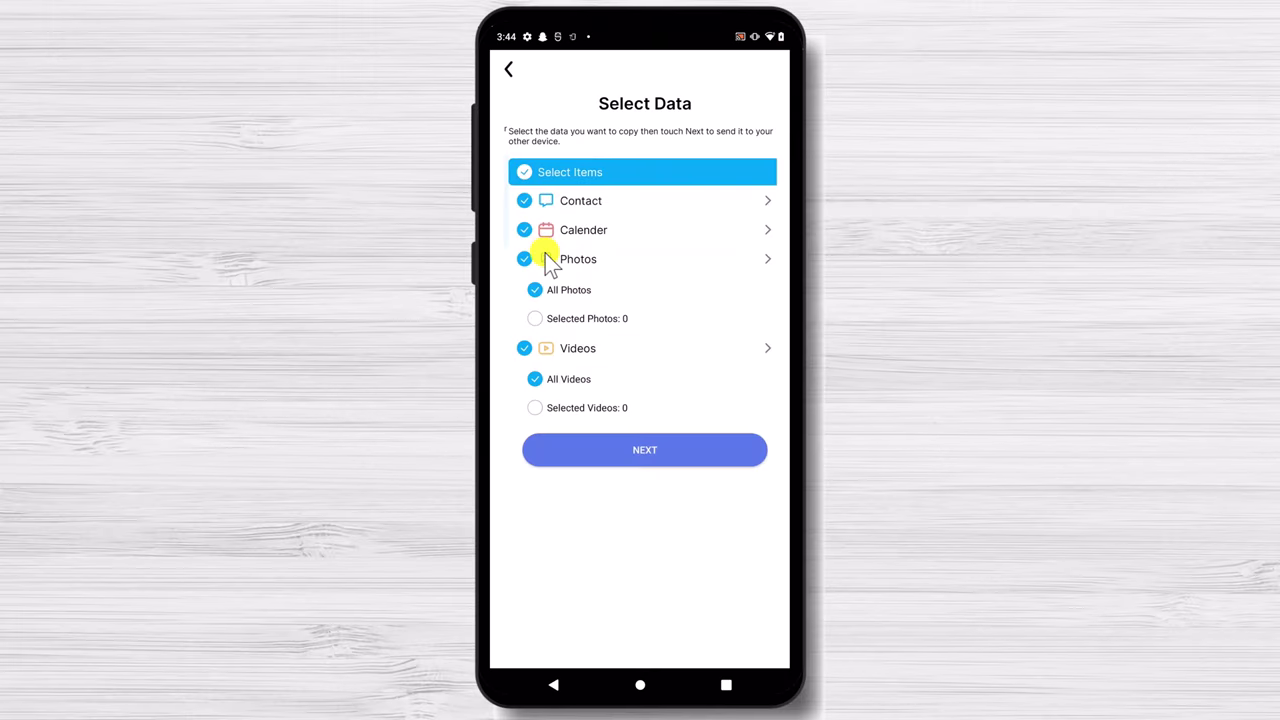
On the Motorola, exclude calendar, photos and videos from the selection, transfer only the contacts and finish
{"action": "left_click", "coordinate": [525, 226]}
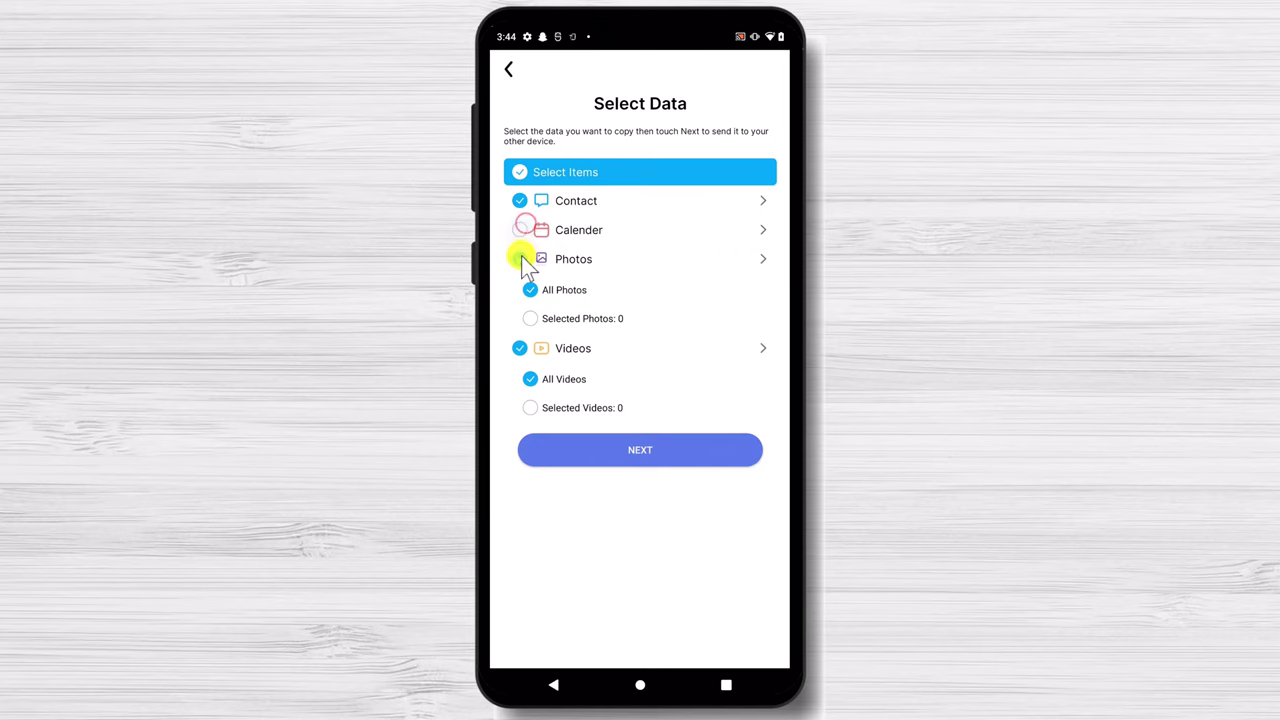
{"action": "left_click", "coordinate": [520, 259]}
{"action": "left_click", "coordinate": [519, 349]}
{"action": "left_click", "coordinate": [531, 379]}
{"action": "left_click", "coordinate": [650, 452]}
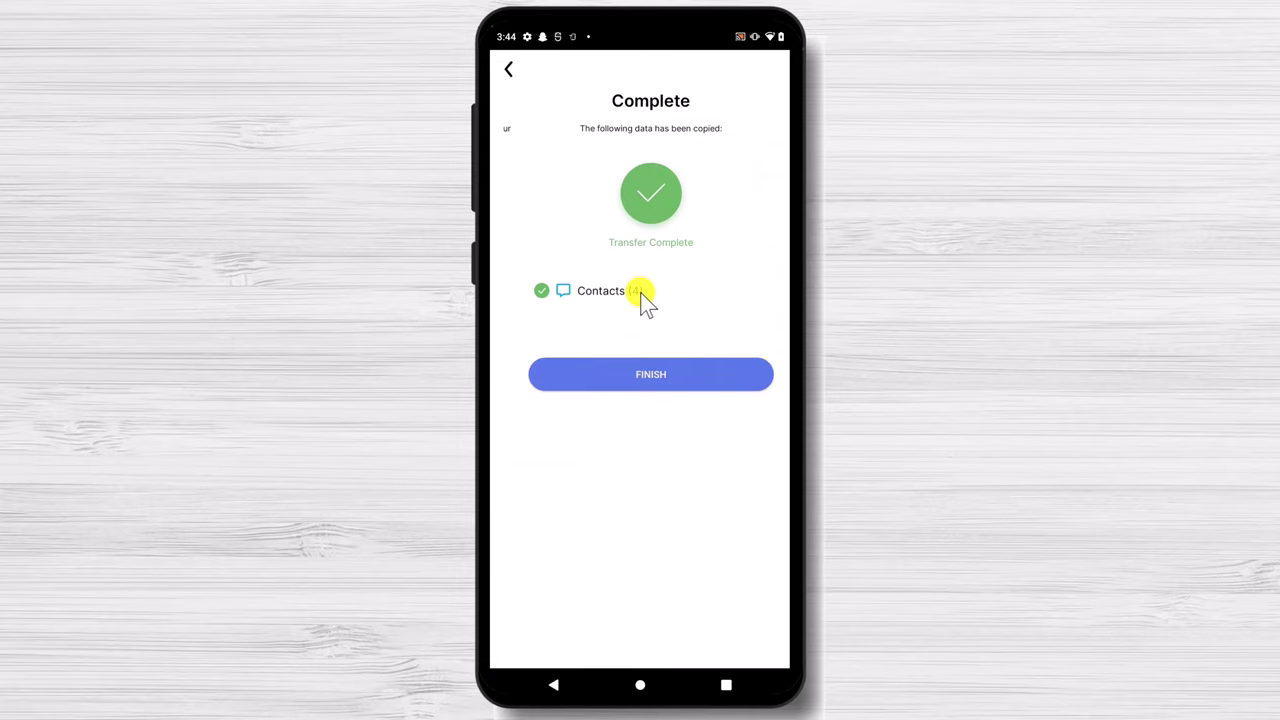
{"action": "left_click", "coordinate": [658, 376]}
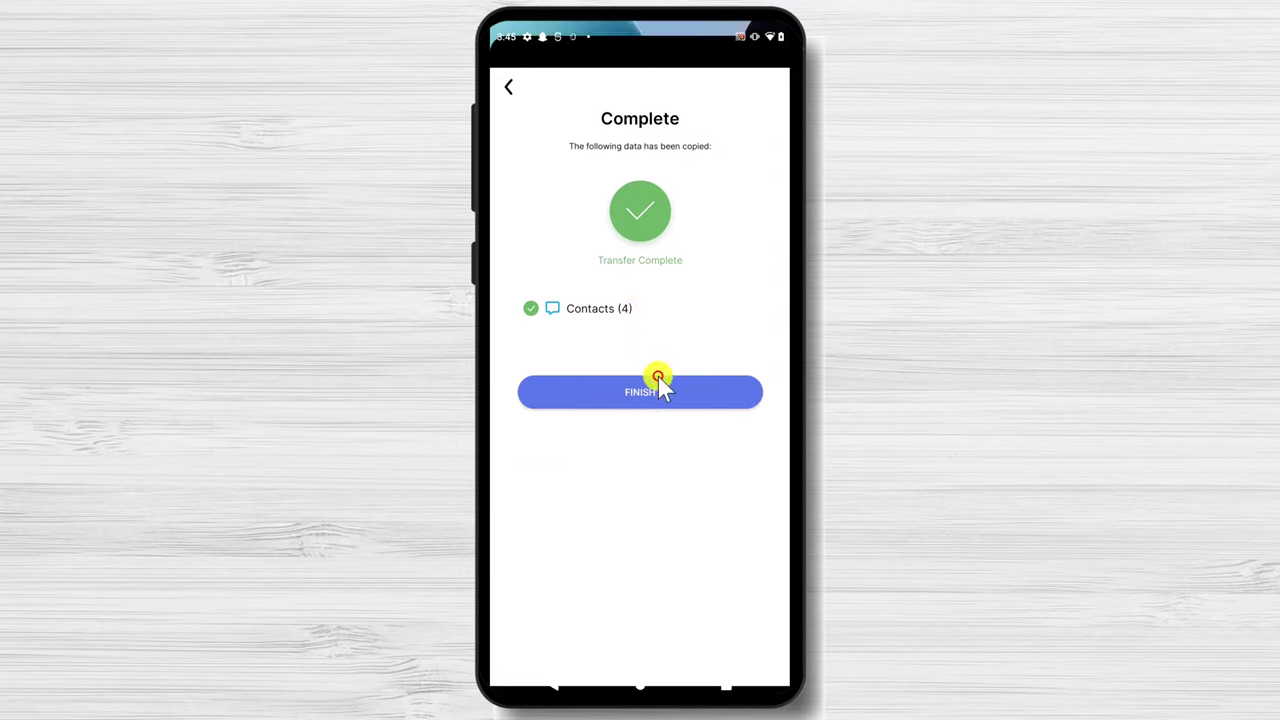